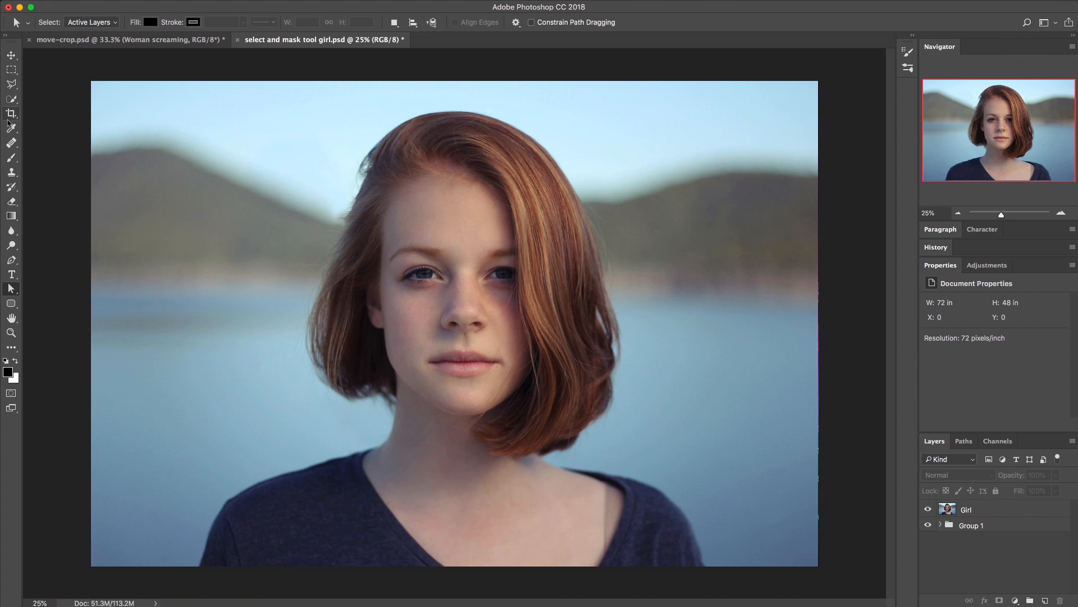
Activate the Quick Selection tool and make the Girl layer the active layer.
key(w)
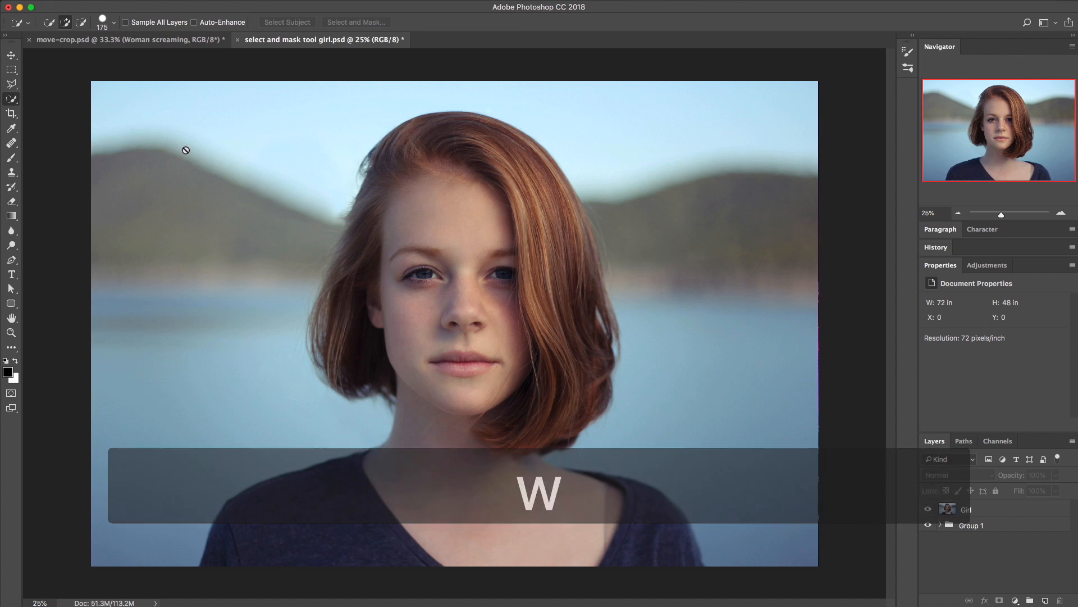
click(998, 507)
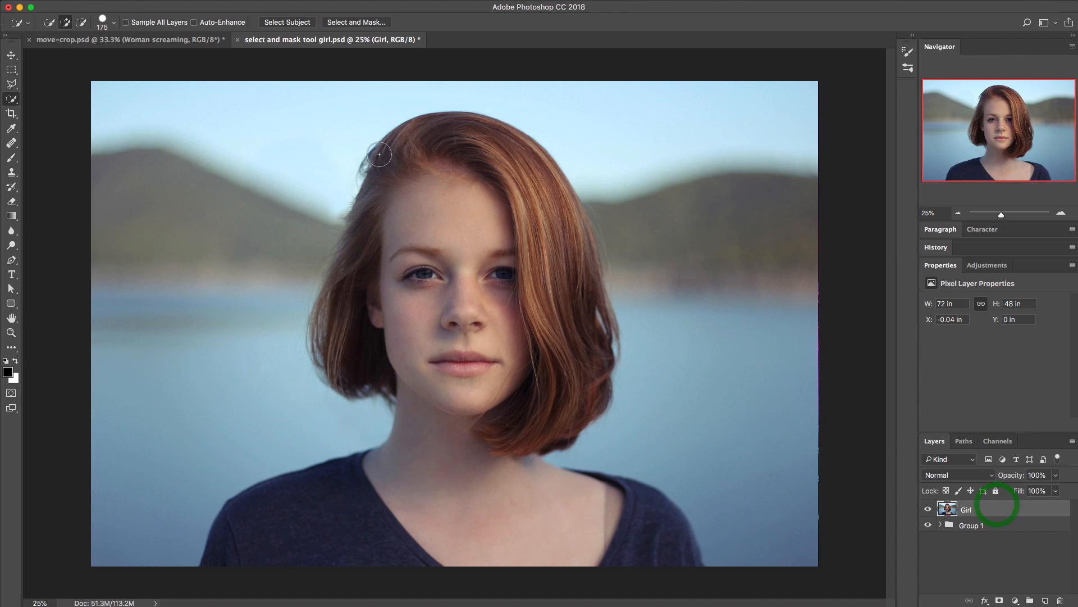
Try selecting the blurred background on both sides of the woman with Quick Selection, and clear that selection.
click(241, 114)
click(206, 347)
click(700, 229)
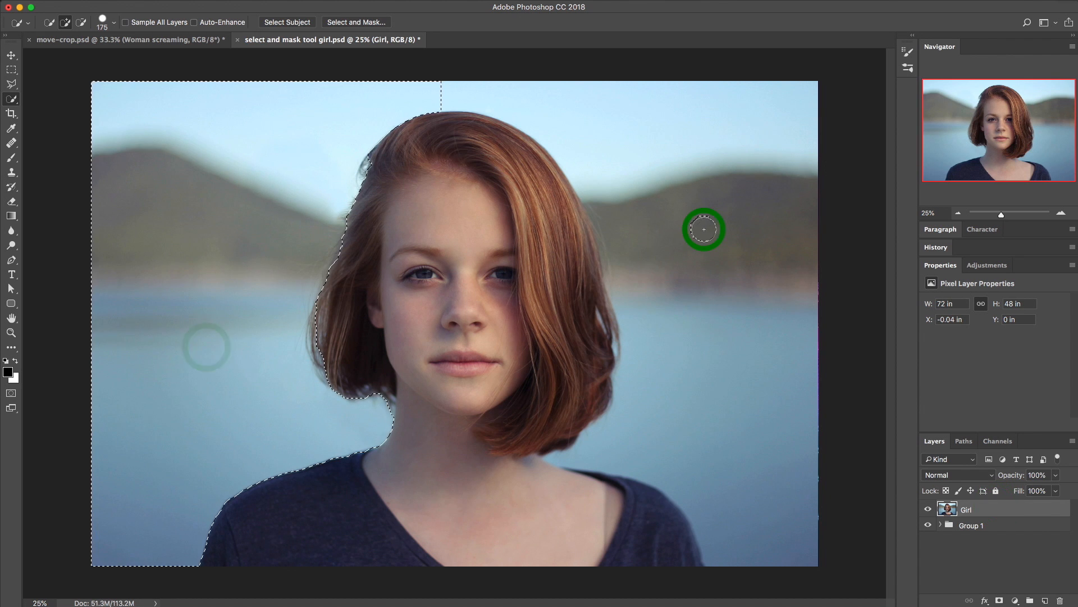
click(700, 246)
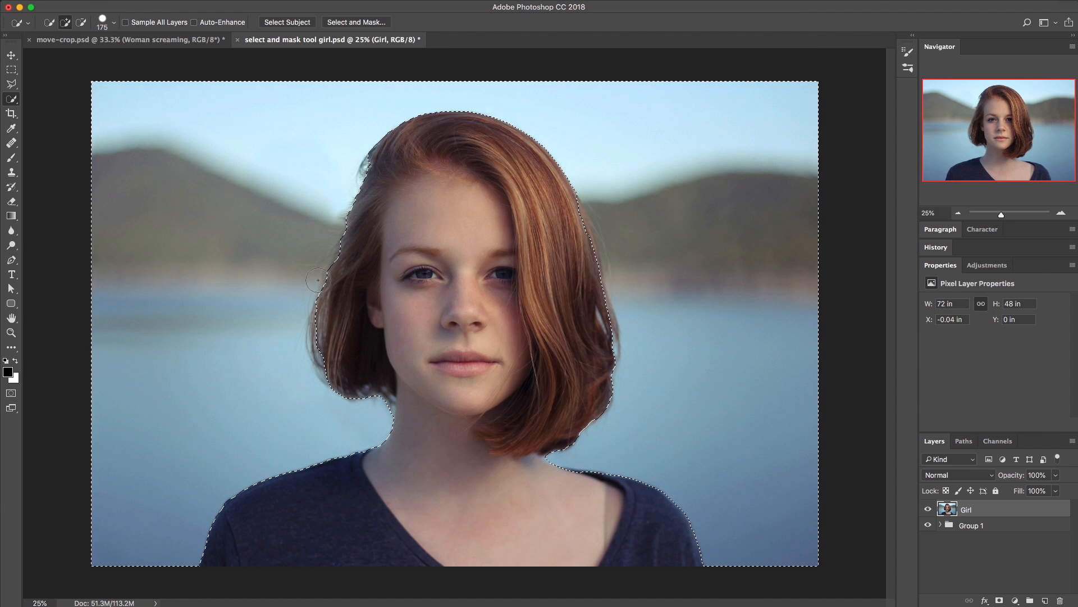
key(super)
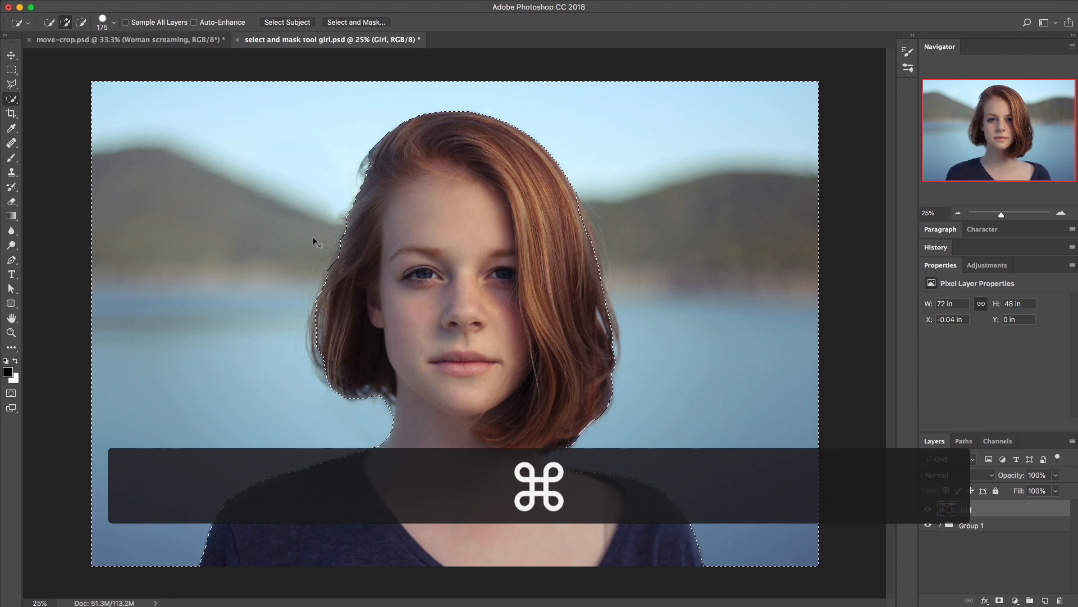
key(super+d)
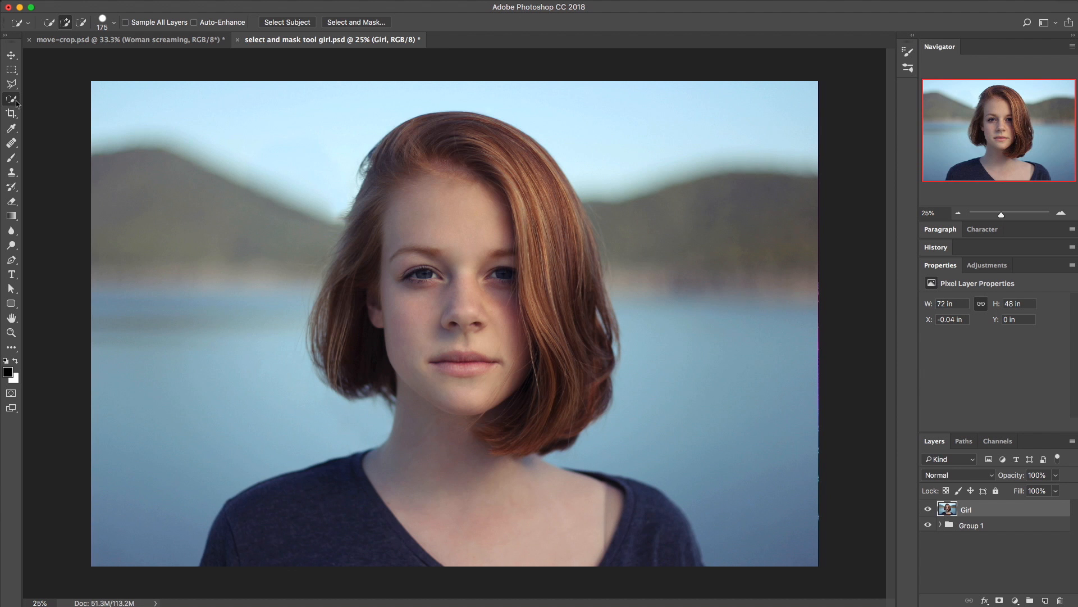
Open Select and Mask for the Girl layer and set the overlay to 79% opacity, indicating Masked Areas.
click(364, 24)
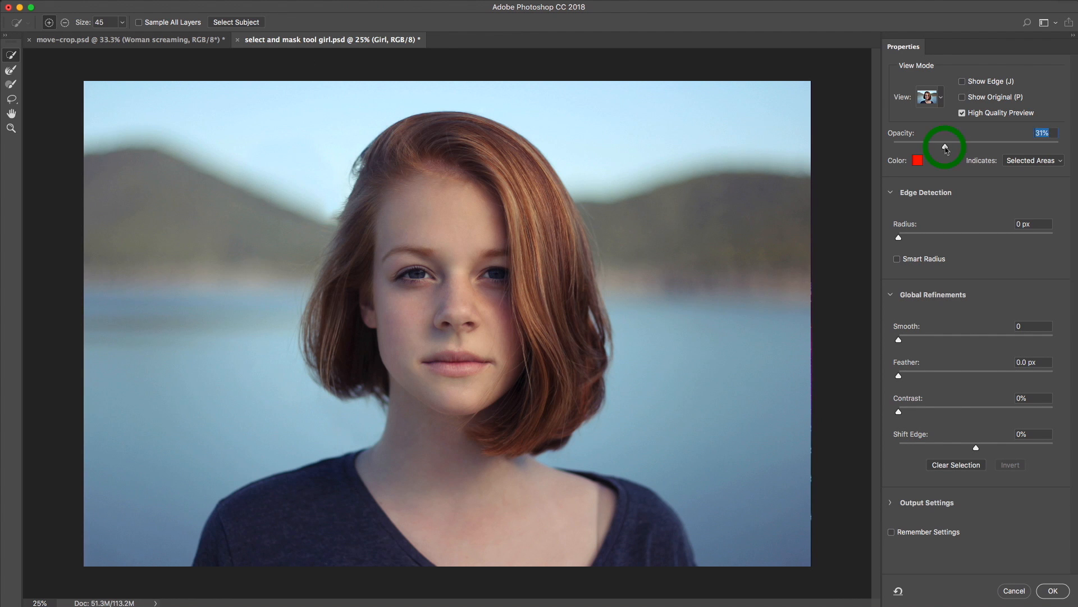
drag(967, 147, 1024, 148)
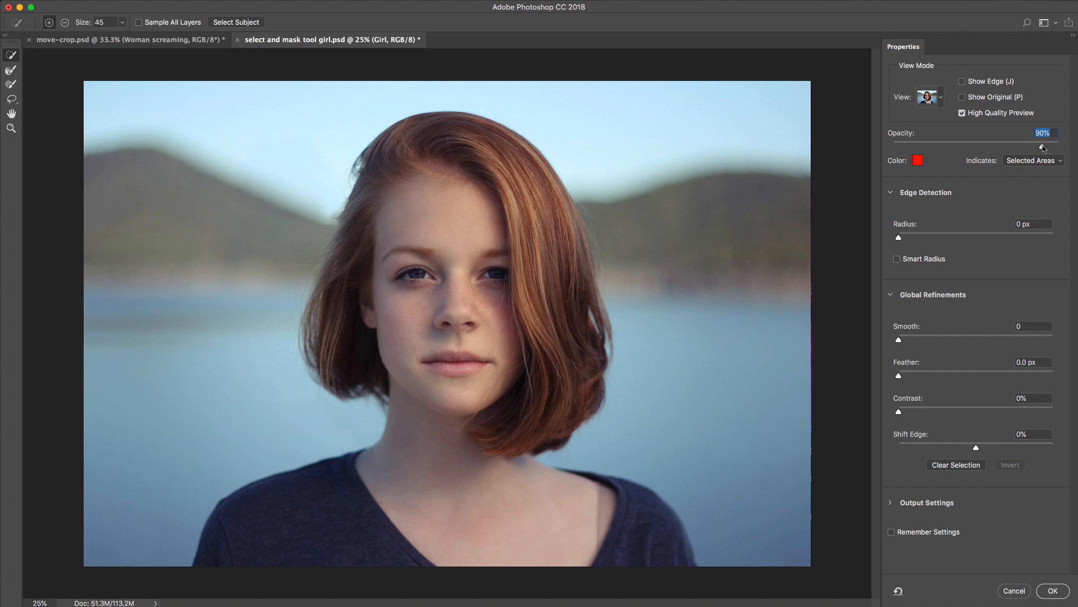
click(1042, 146)
click(1033, 160)
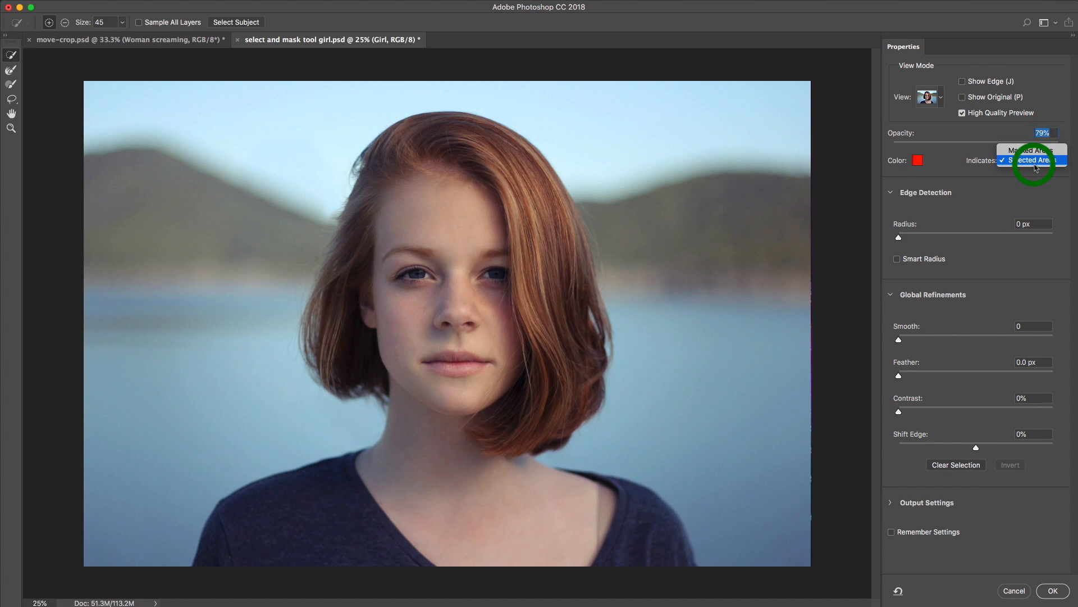
click(1035, 150)
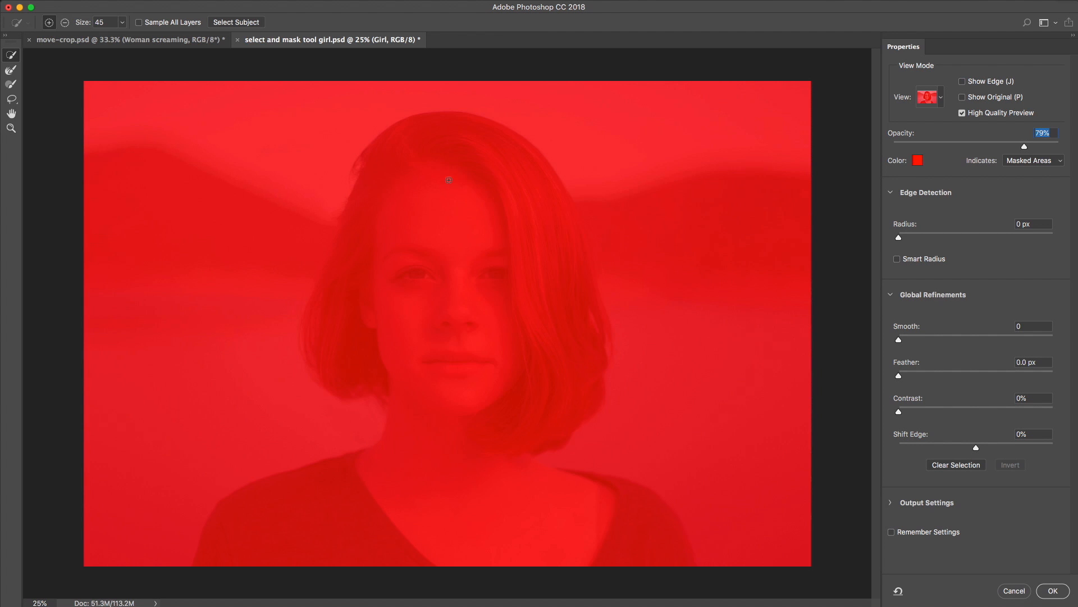
Enlarge the Quick Selection brush to 300 and paint the woman's hair, face, neck and most of her torso into the selection.
key(bracketright)
key(bracketright)
key(bracketright)
key(bracketright)
key(bracketright)
key(bracketright)
key(bracketright)
key(bracketright)
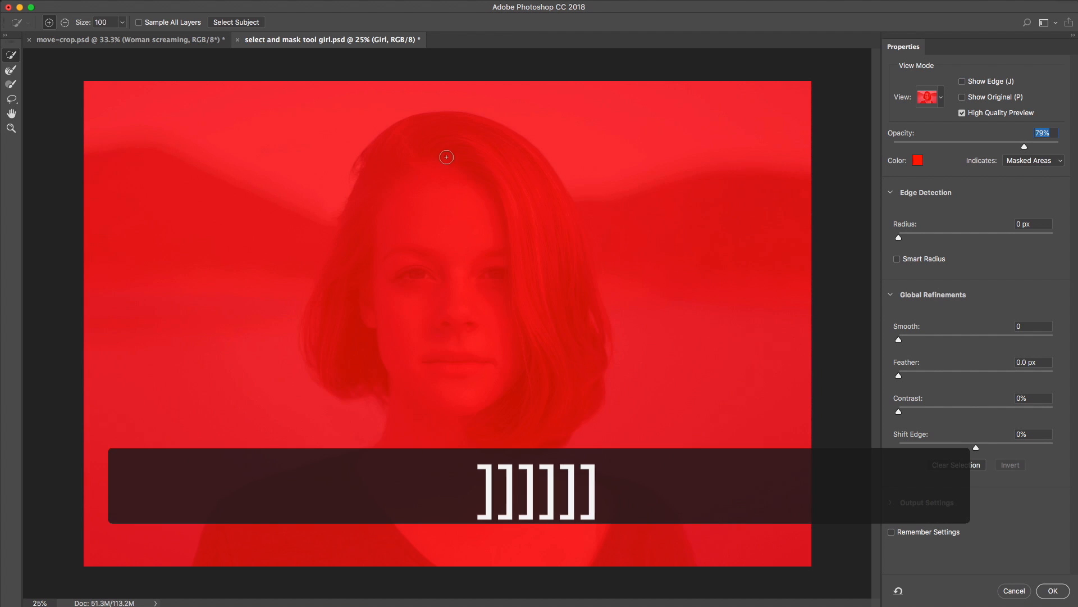
key(bracketright)
key(bracketright)
key(bracketright)
key(bracketright)
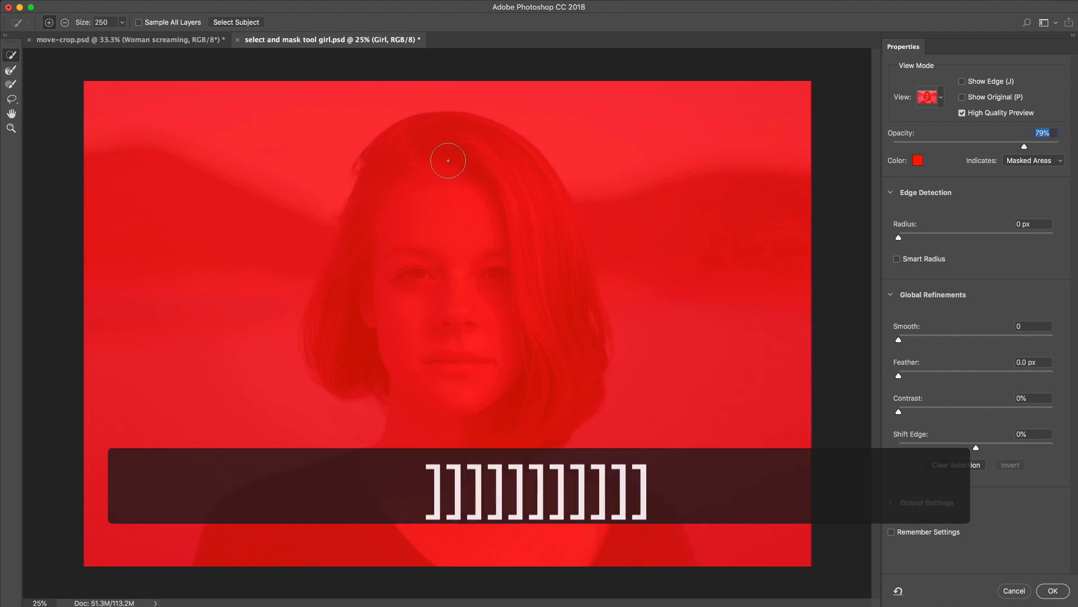
mouse_move(447, 158)
mouse_down()
mouse_move(437, 215)
mouse_move(450, 379)
mouse_move(440, 451)
mouse_move(339, 533)
mouse_up()
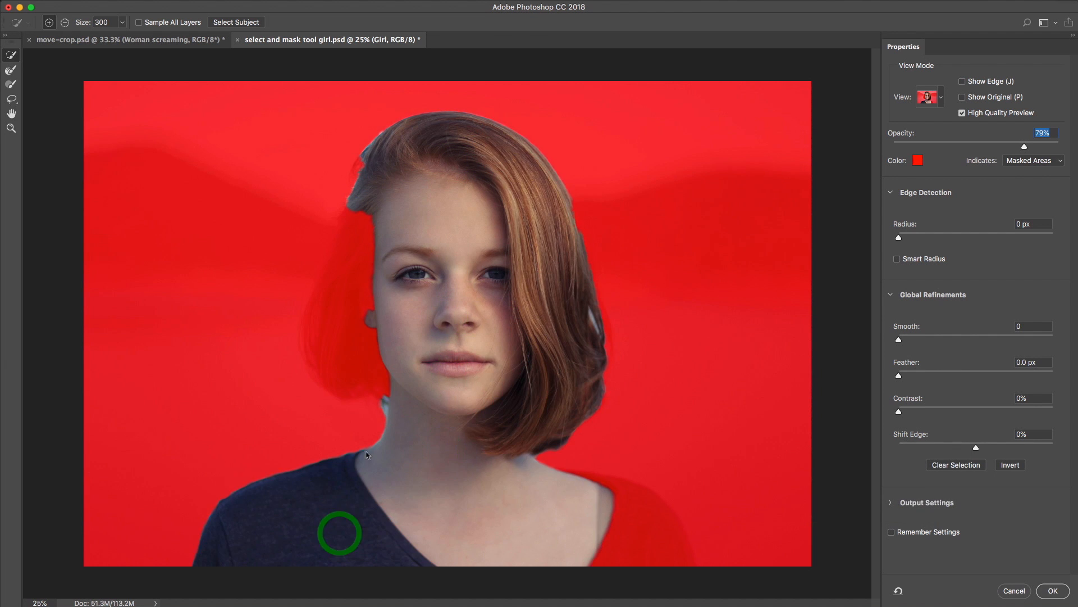
click(365, 328)
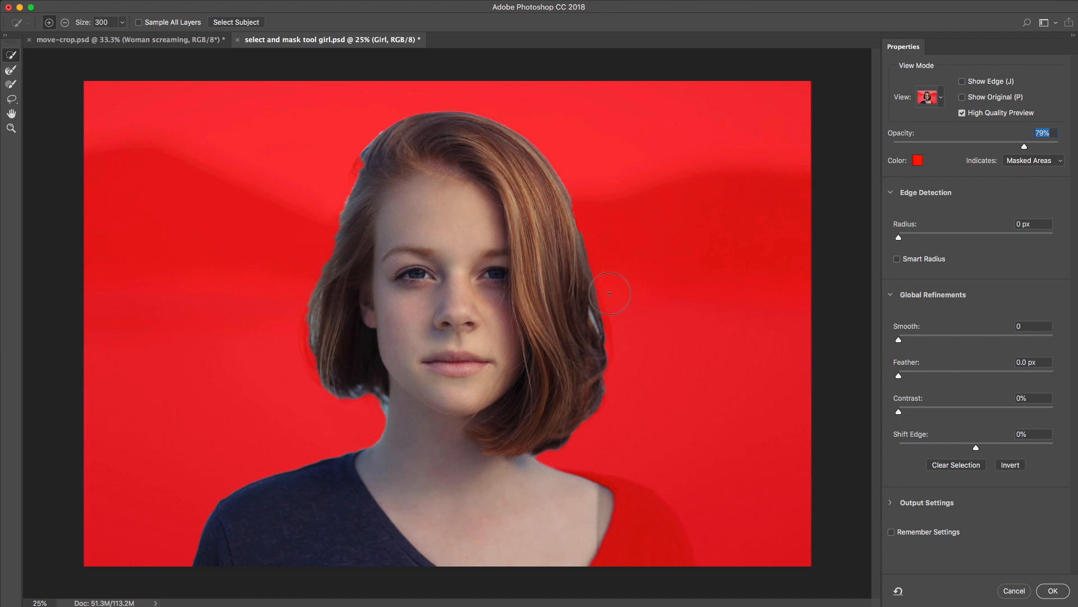
click(328, 348)
click(374, 177)
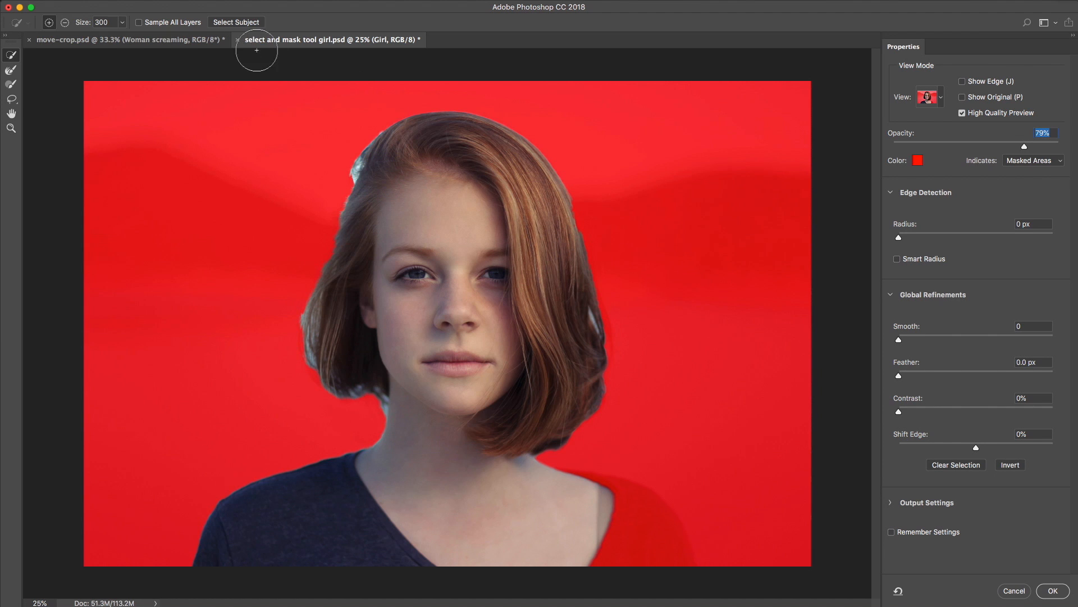
Refine the hair outline on the image's left side, from crown to neck, with the Refine Edge Brush at size 175.
click(11, 70)
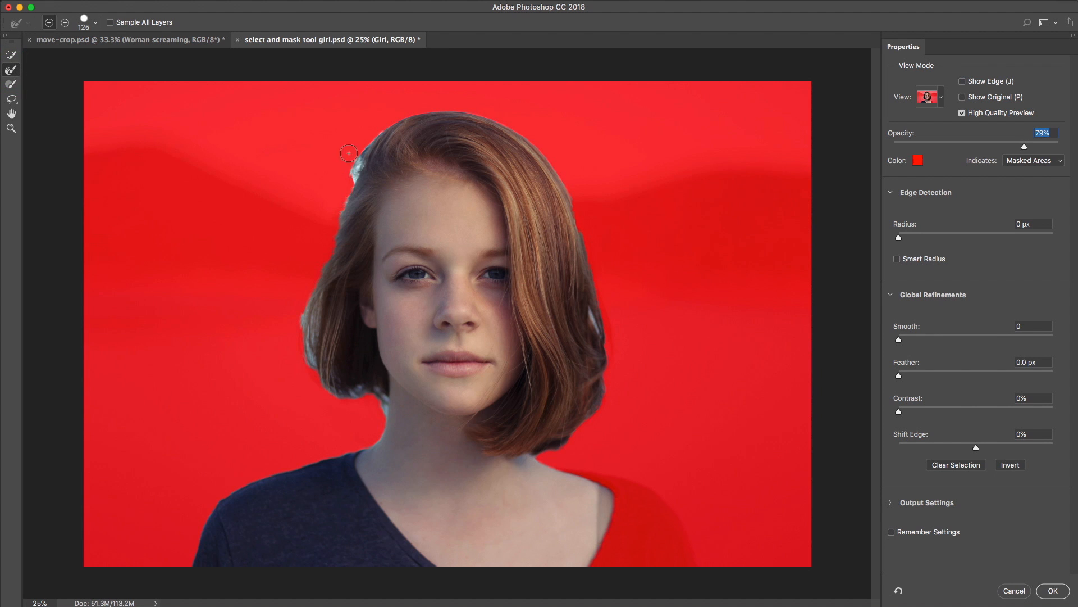
key(bracketright)
key(bracketright)
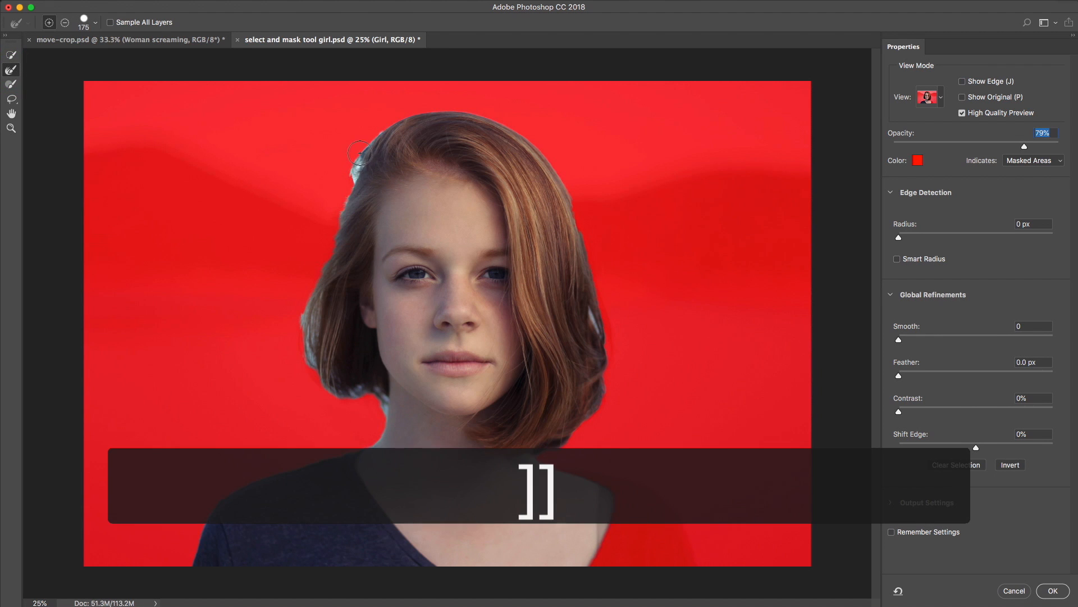
mouse_move(364, 152)
mouse_down()
mouse_move(352, 179)
mouse_move(384, 127)
mouse_move(368, 142)
mouse_up()
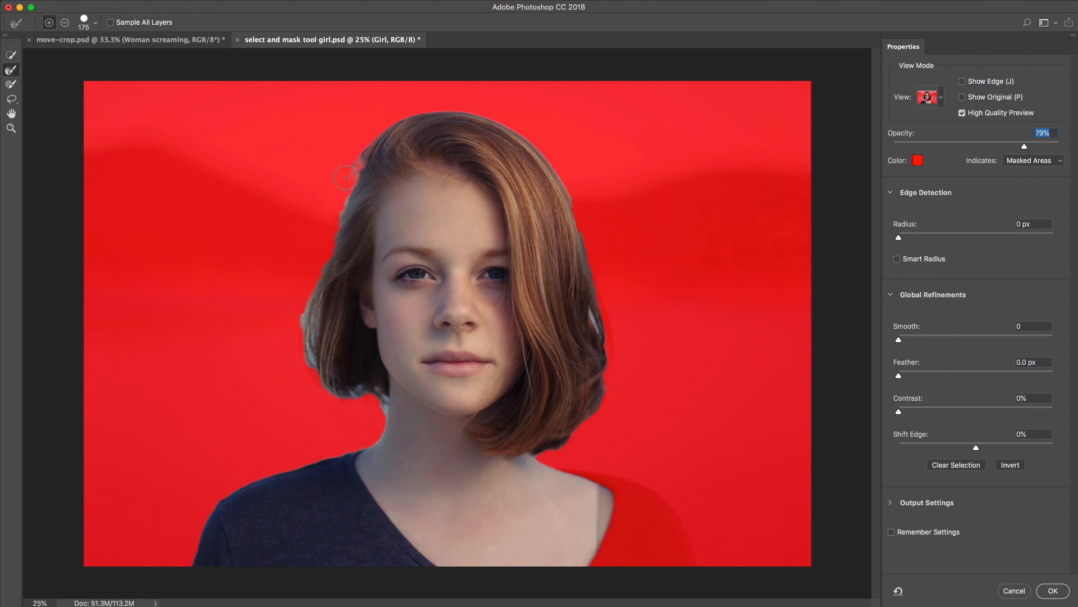
mouse_move(346, 192)
mouse_down()
mouse_move(304, 314)
mouse_move(316, 371)
mouse_up()
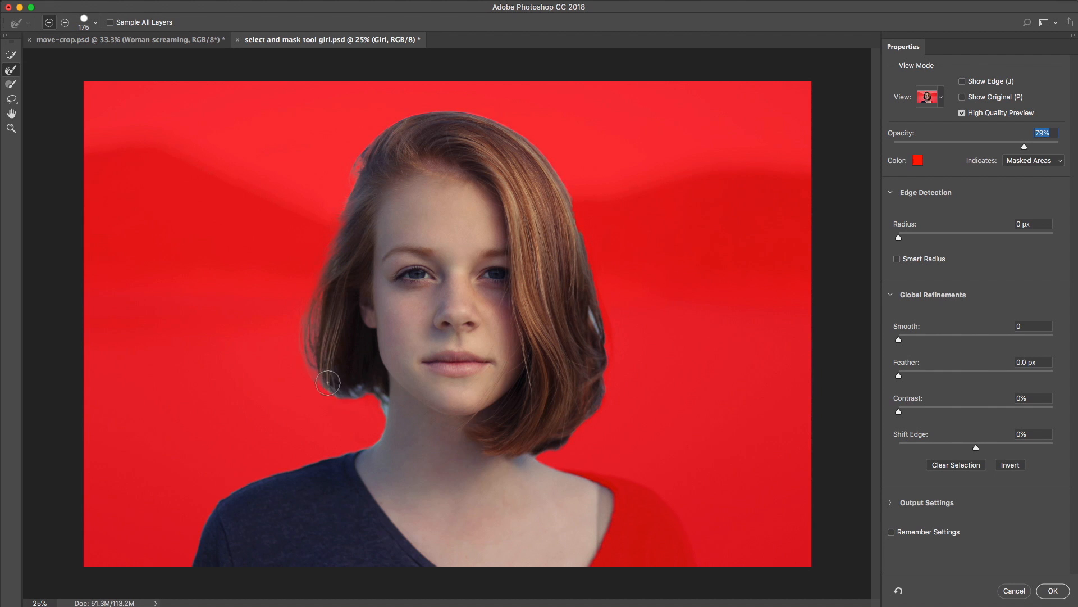
mouse_move(326, 386)
mouse_down()
mouse_move(377, 402)
mouse_move(377, 418)
mouse_up()
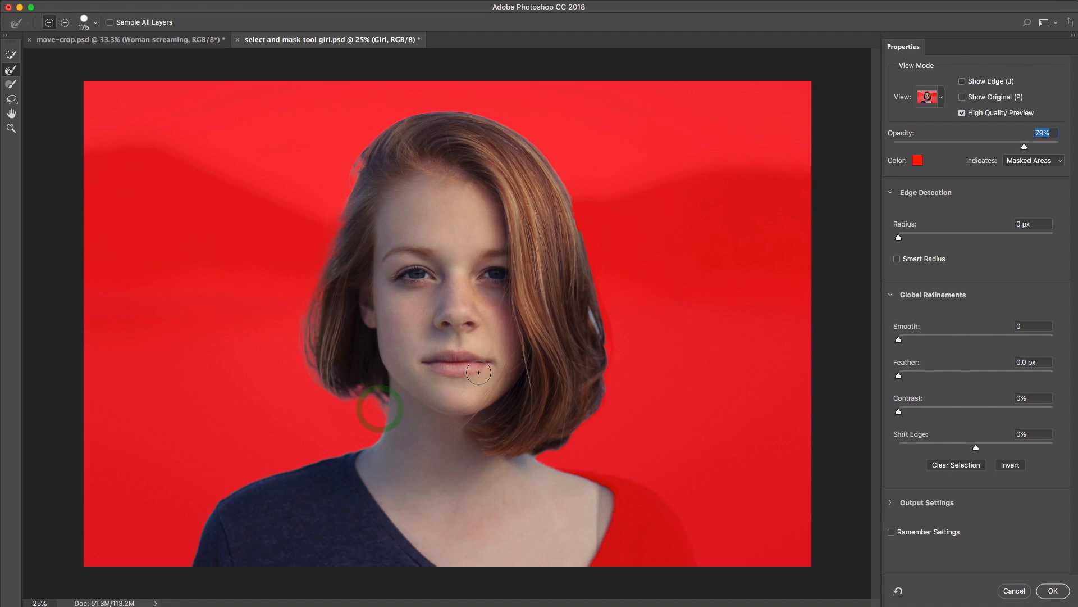
Brush along the hair outline on the image's right side with the Refine Edge Brush.
mouse_move(602, 308)
mouse_down()
mouse_move(591, 304)
mouse_move(597, 320)
mouse_up()
drag(606, 377, 603, 396)
drag(568, 203, 587, 252)
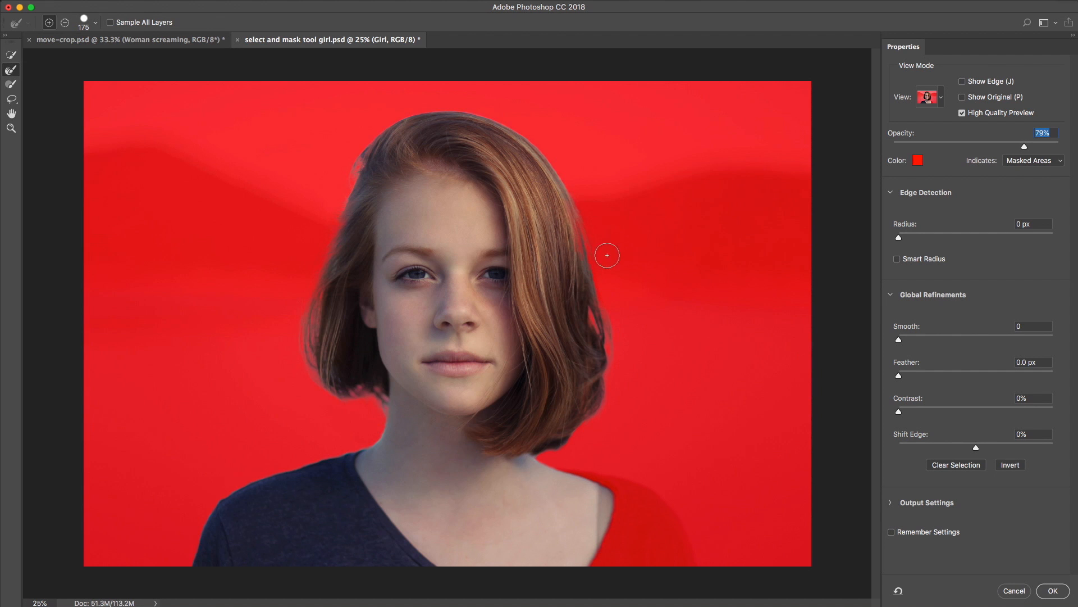
Add the right-hand hair area and the missing shirt shoulder to the selection with the Quick Selection tool.
click(11, 55)
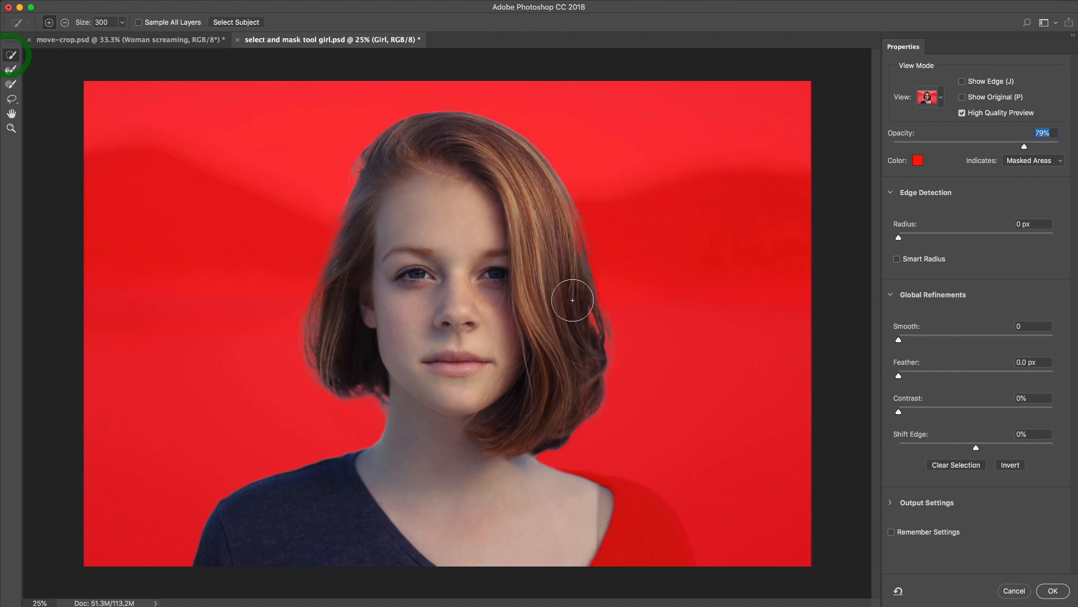
click(556, 242)
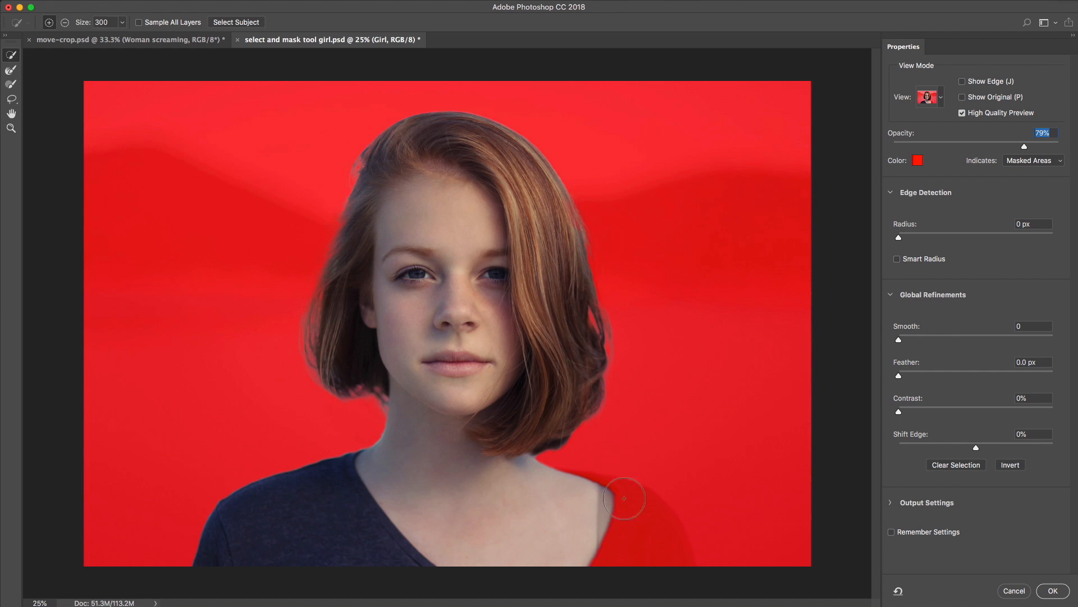
click(635, 535)
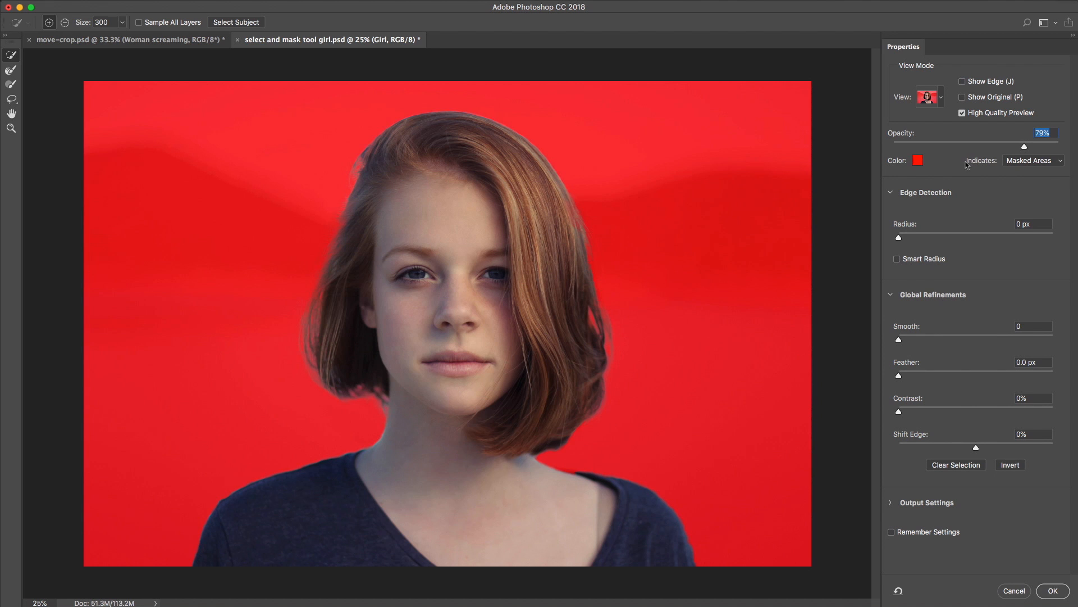
Raise the overlay opacity to 100% and output the refined selection as a Layer Mask.
drag(1026, 147, 1076, 152)
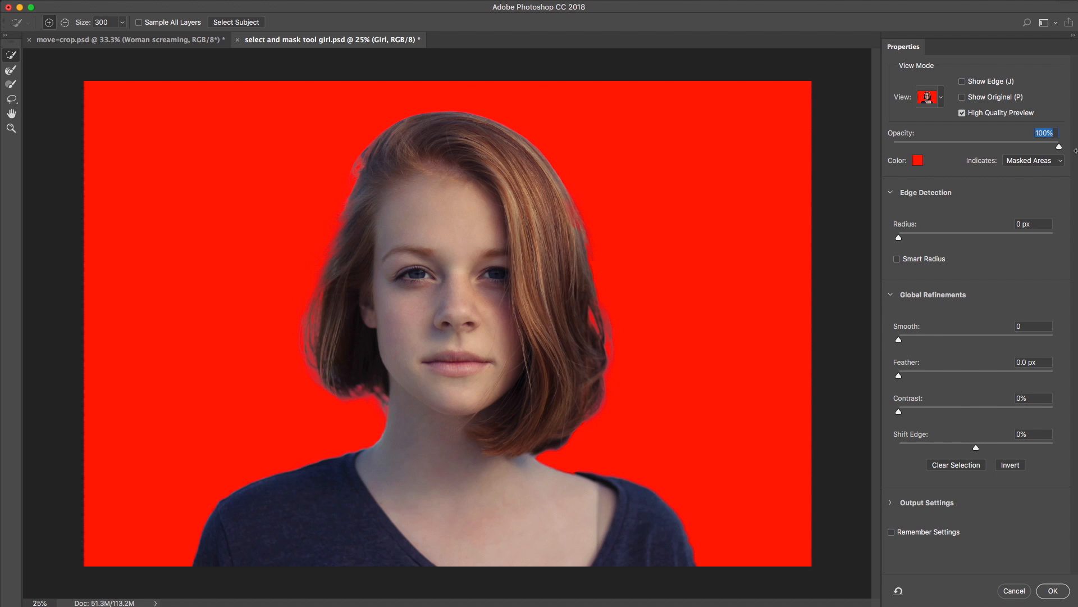
mouse_move(1076, 150)
mouse_down()
mouse_move(1048, 147)
mouse_move(1060, 146)
mouse_up()
click(892, 503)
scroll(921, 505, down, 1)
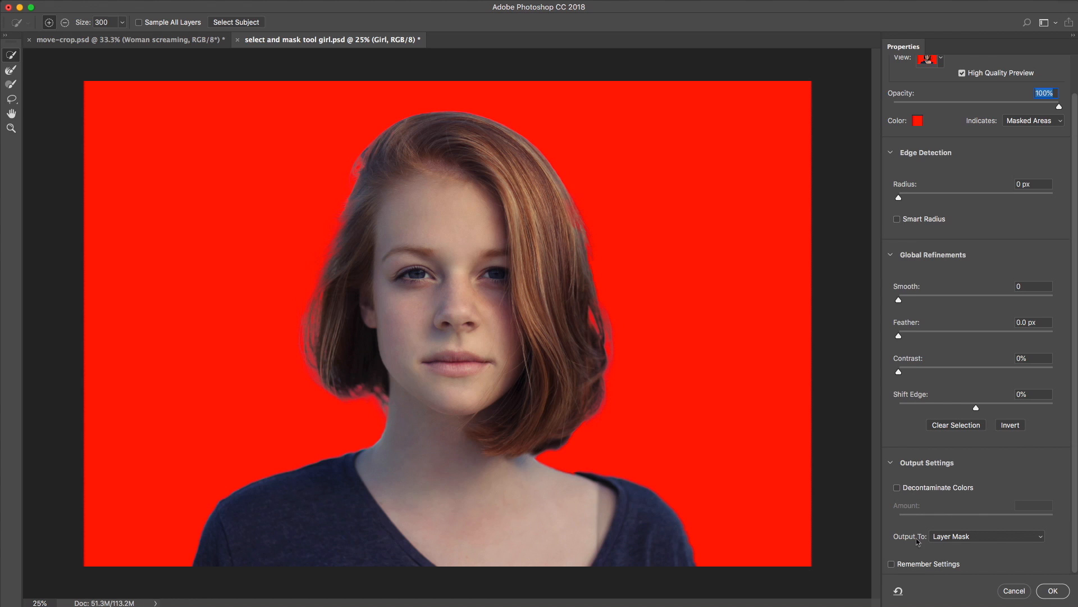
click(952, 539)
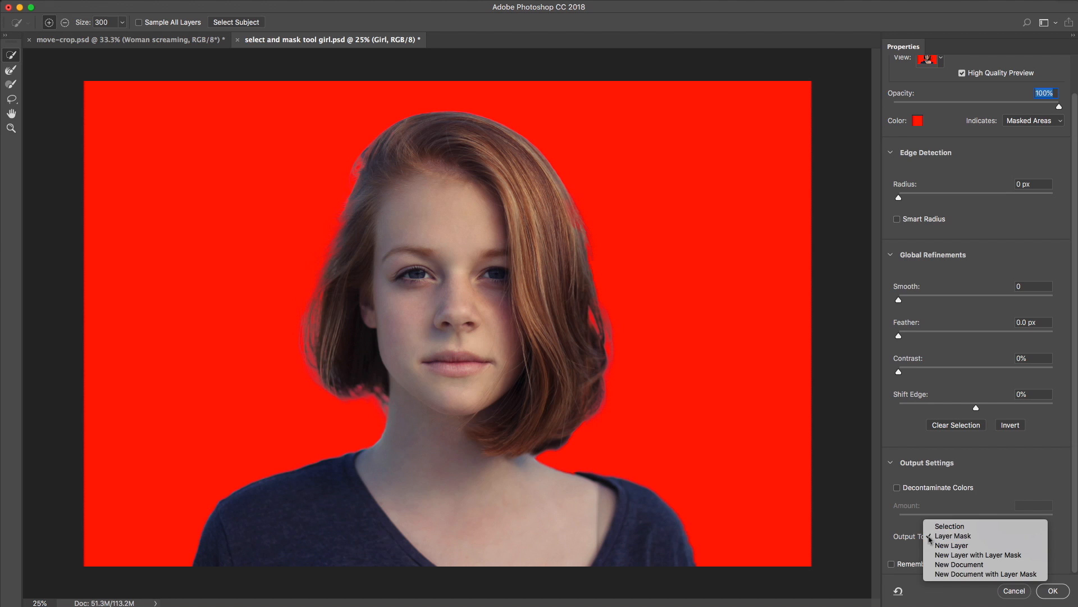
click(911, 537)
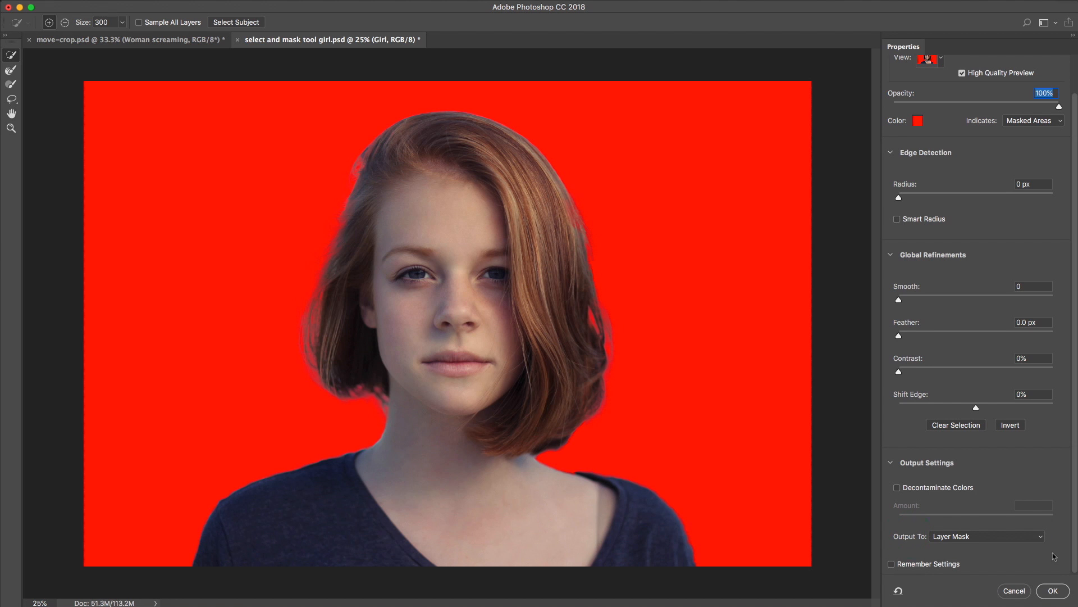
click(1054, 591)
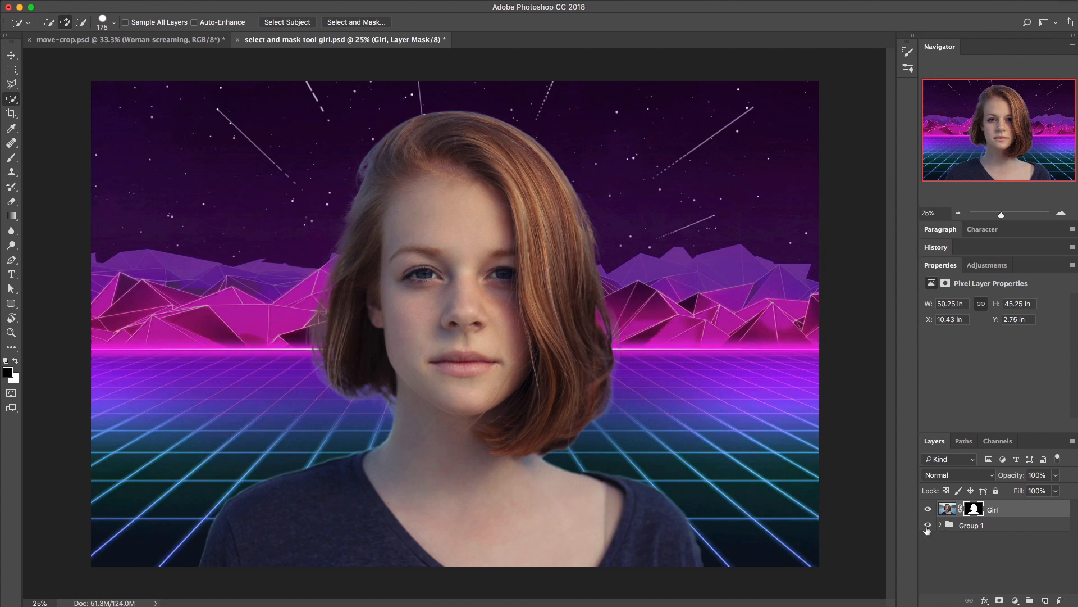
Disable the Girl layer's mask to compare with the original photo, and enable it again.
right_click(974, 507)
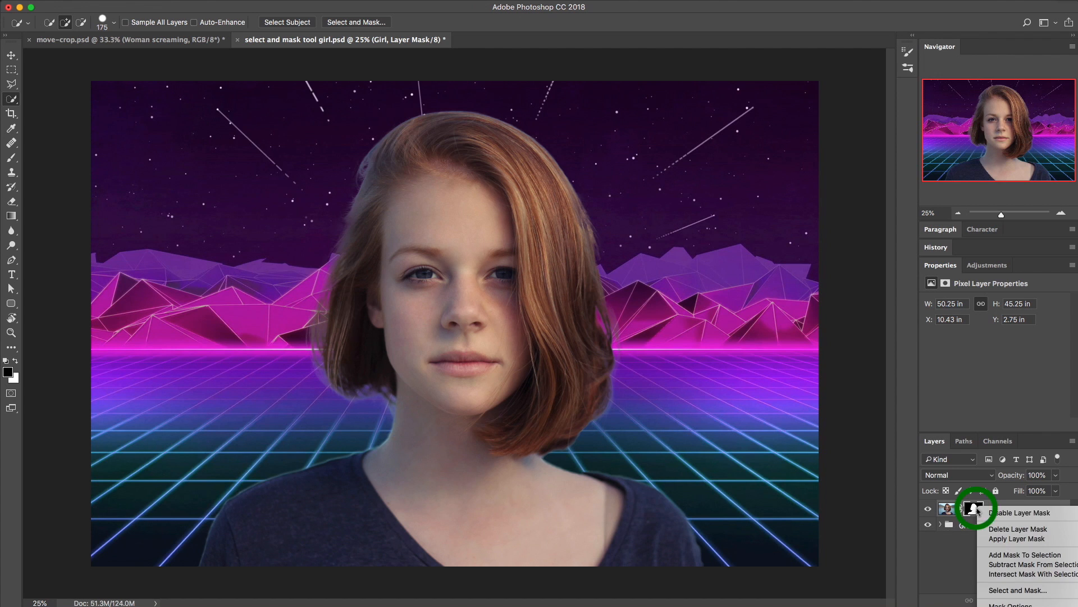
click(996, 513)
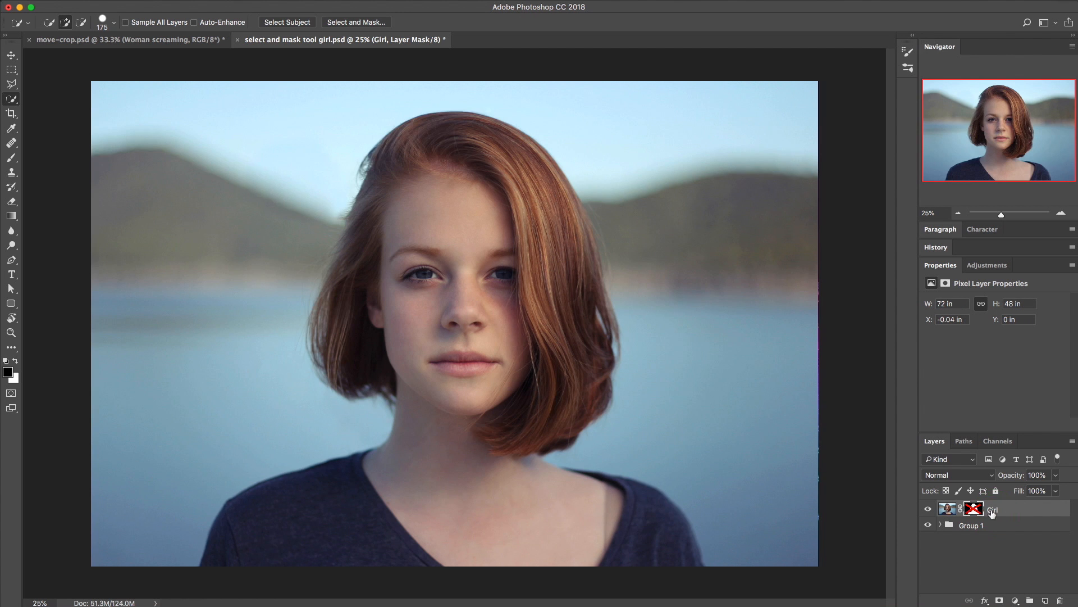
right_click(974, 510)
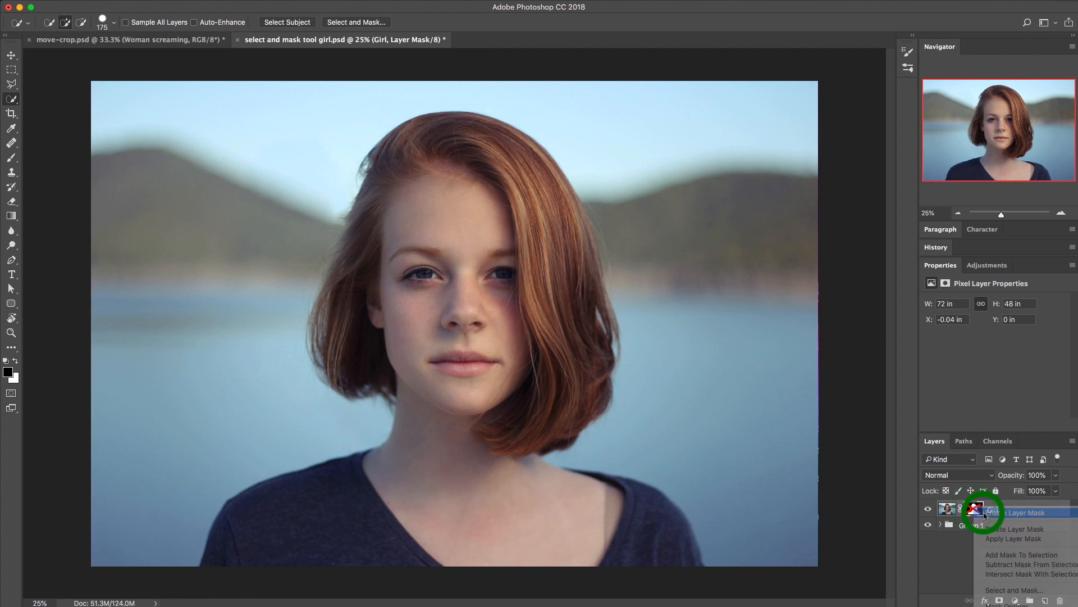
click(983, 513)
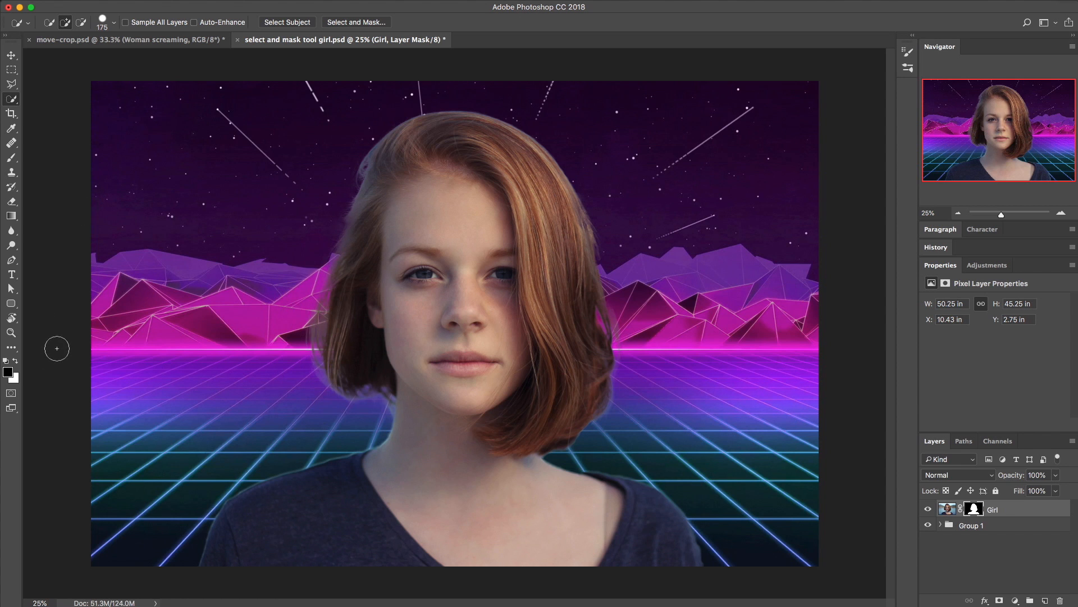
Set up a soft round Brush at 400 px with 0% hardness for painting on the Girl layer's mask.
key(b)
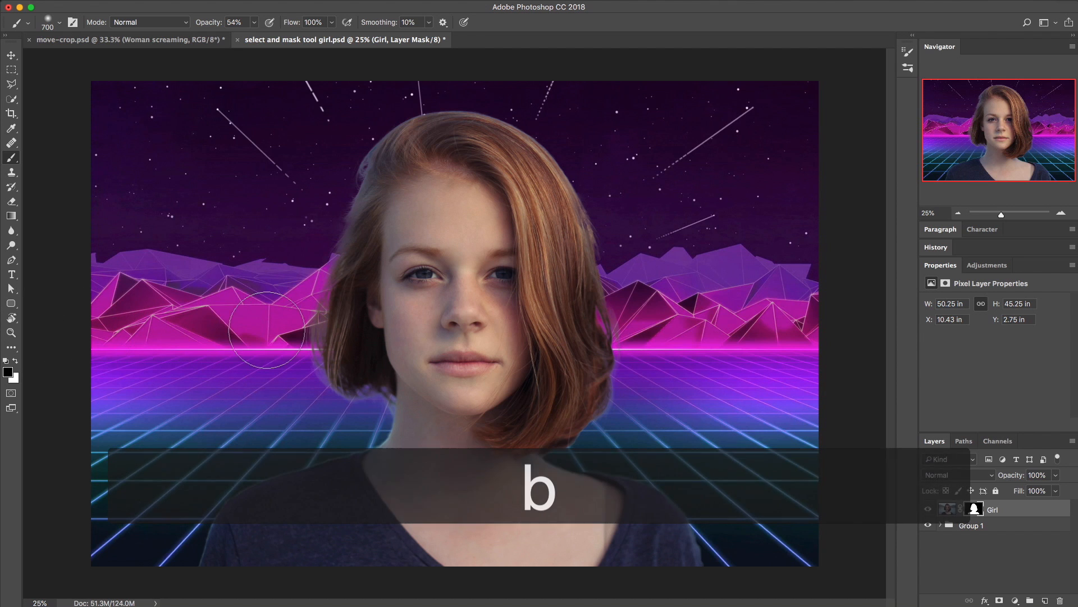
key(bracketleft)
key(bracketleft)
key(bracketleft)
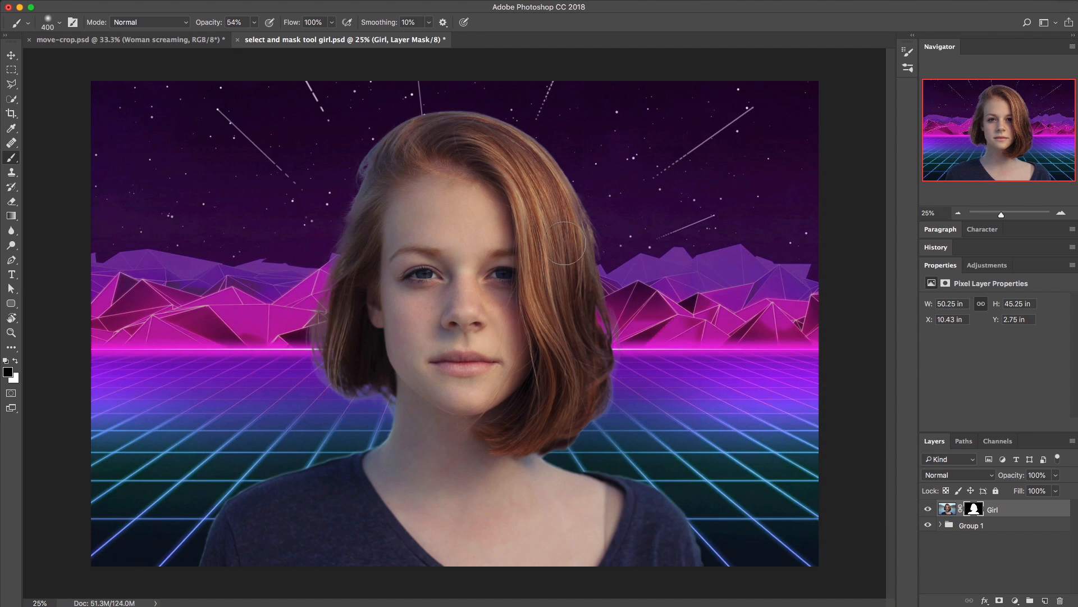
click(60, 23)
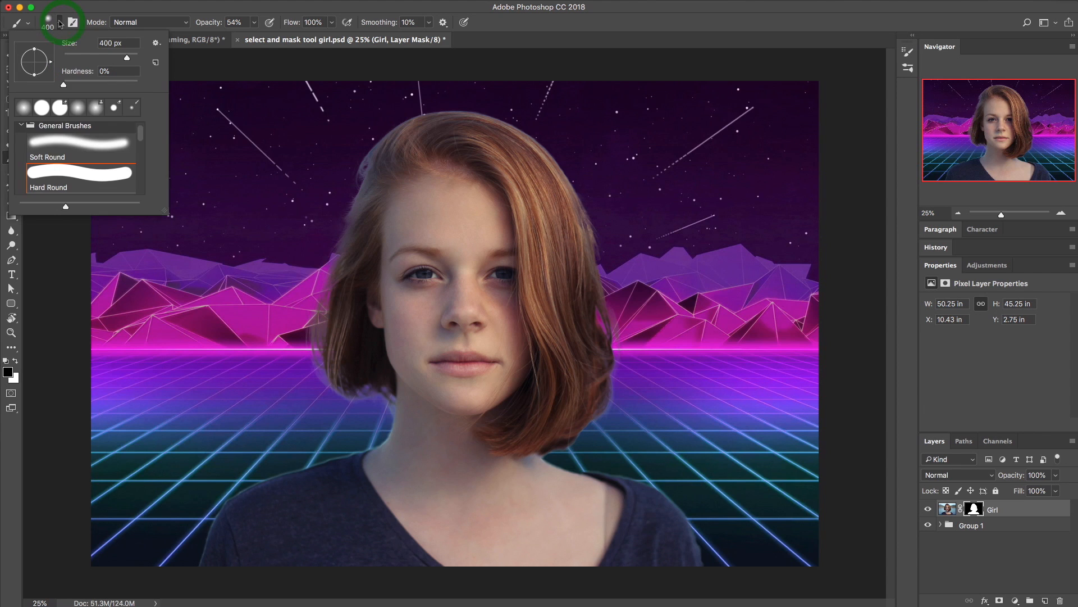
click(65, 86)
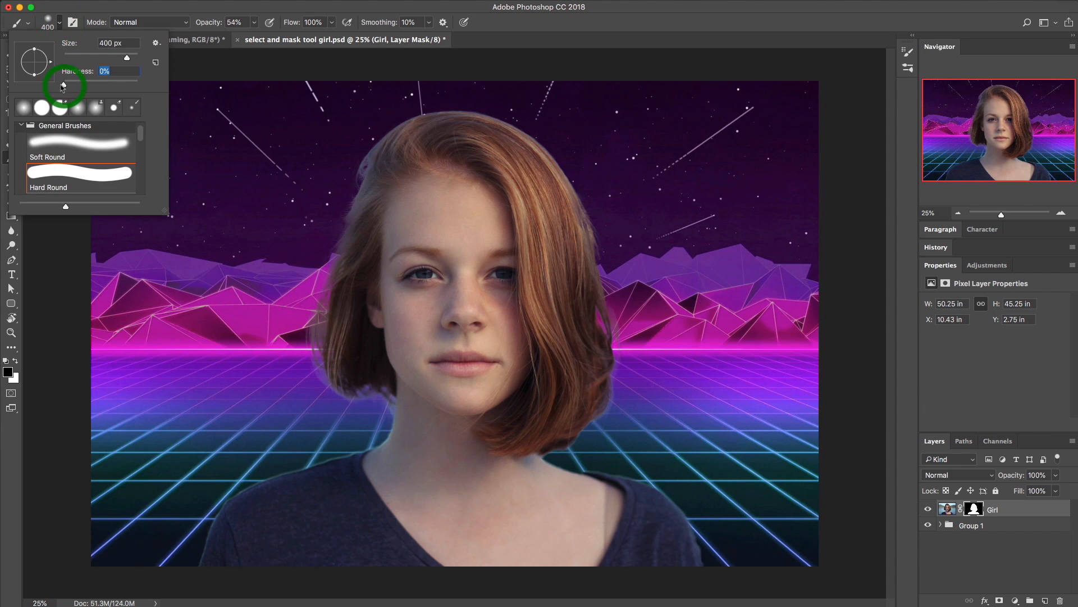
click(62, 64)
Paint black on the Girl layer's mask just outside the hair, down the image's left side and along its right side, to hide the leftover fringe.
click(255, 157)
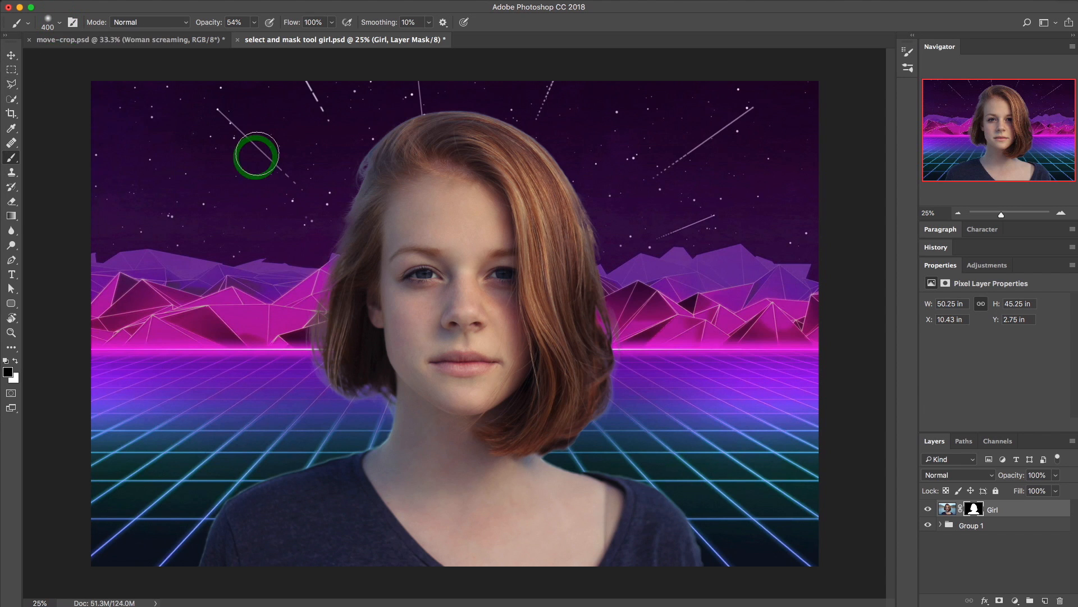
click(289, 193)
click(297, 203)
click(313, 199)
click(324, 194)
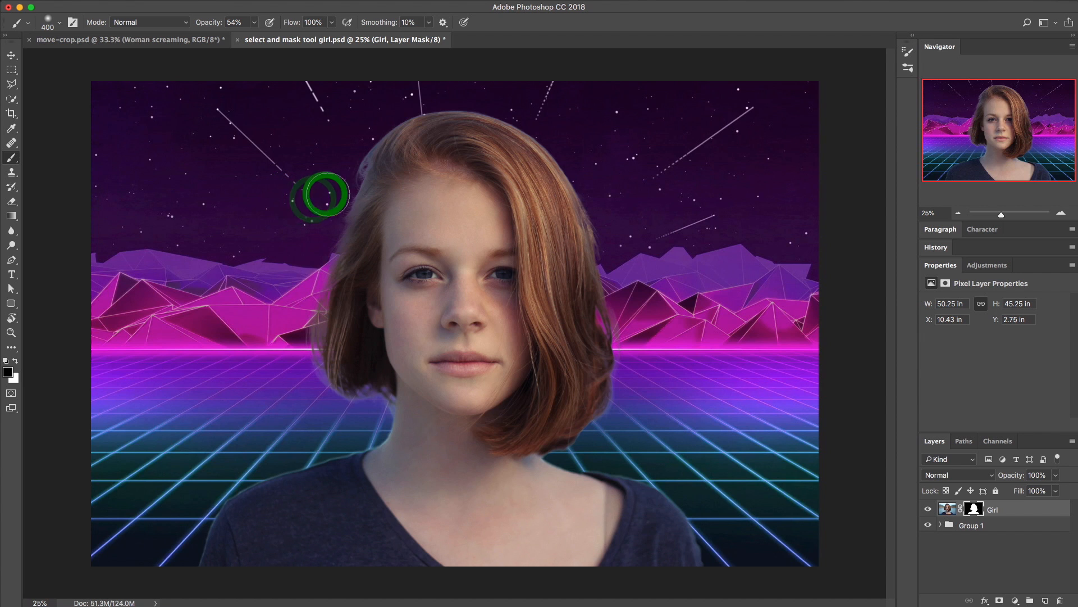
click(331, 189)
click(334, 180)
click(337, 168)
click(337, 158)
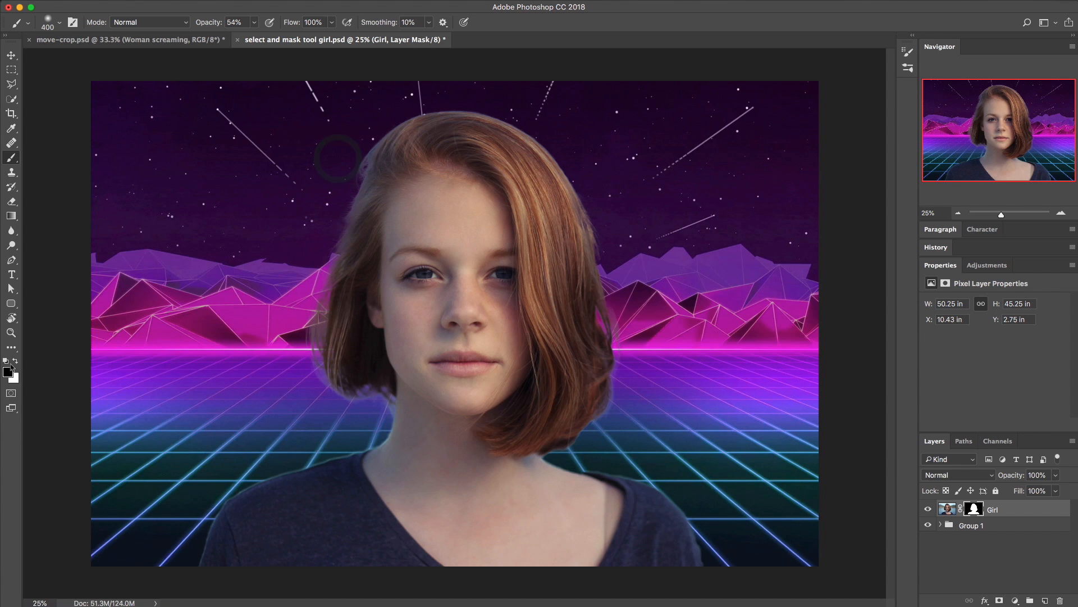
click(349, 128)
click(342, 148)
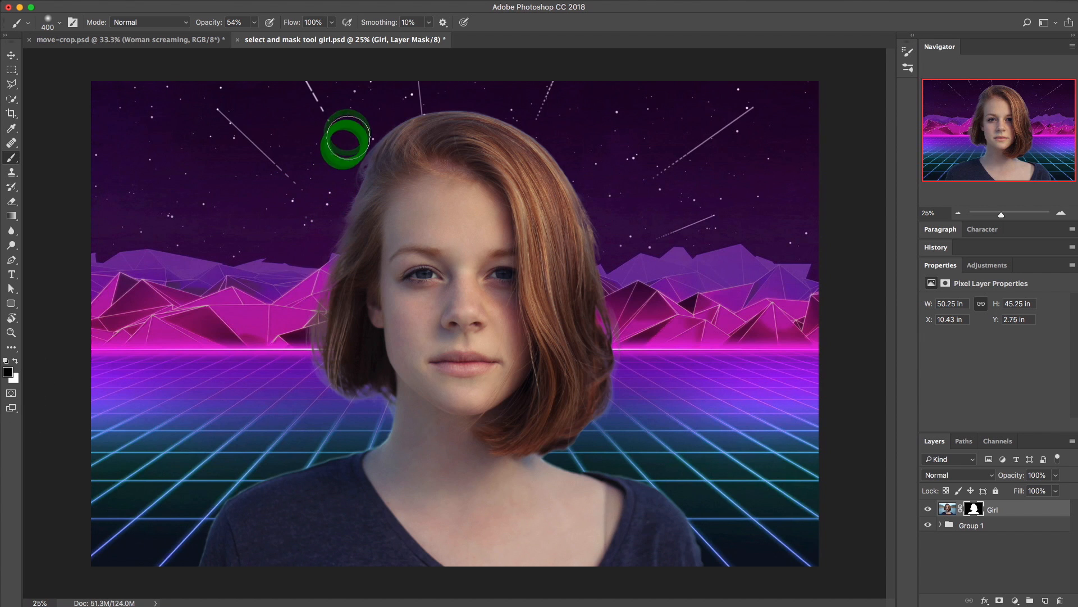
click(354, 122)
click(337, 140)
click(335, 158)
click(325, 178)
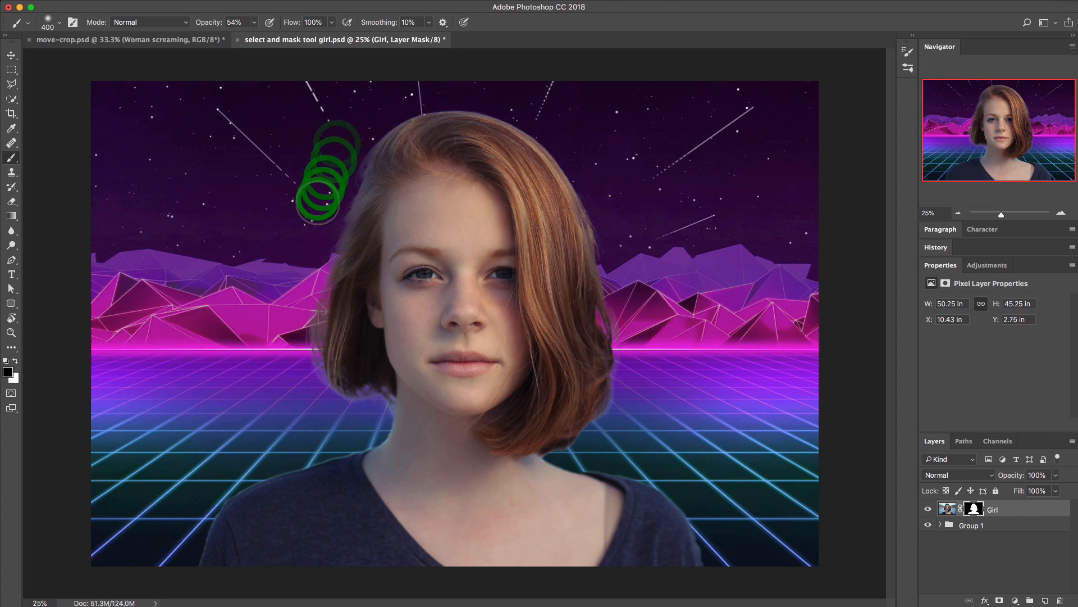
click(302, 233)
click(289, 256)
drag(285, 306, 284, 337)
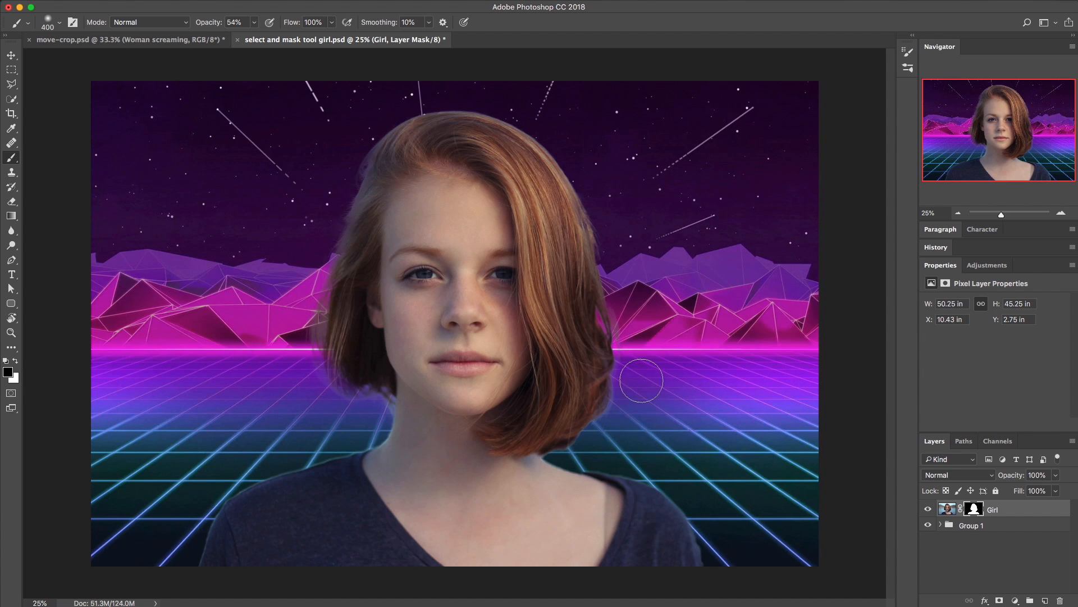
drag(642, 342, 646, 310)
key(a)
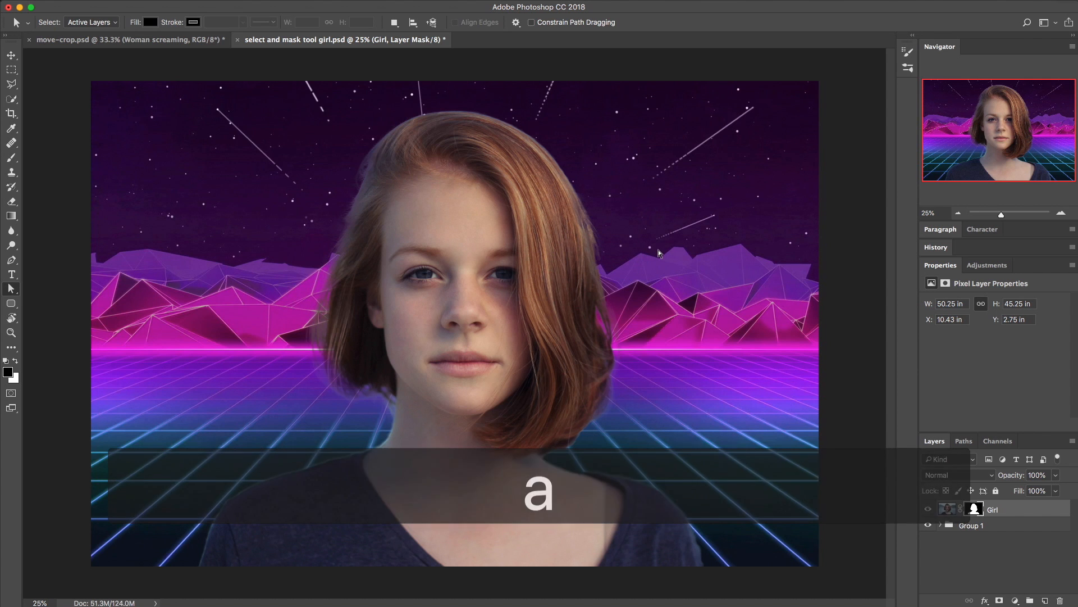